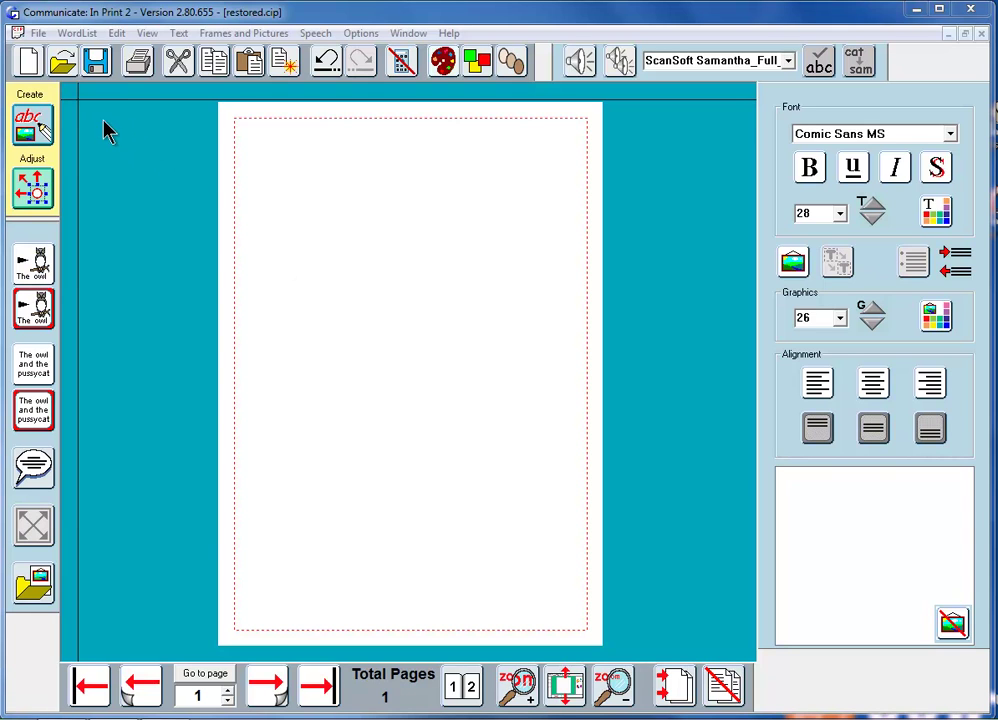
# Step: Set the page orientation to Landscape in Document setup
pyautogui.click(36, 34)
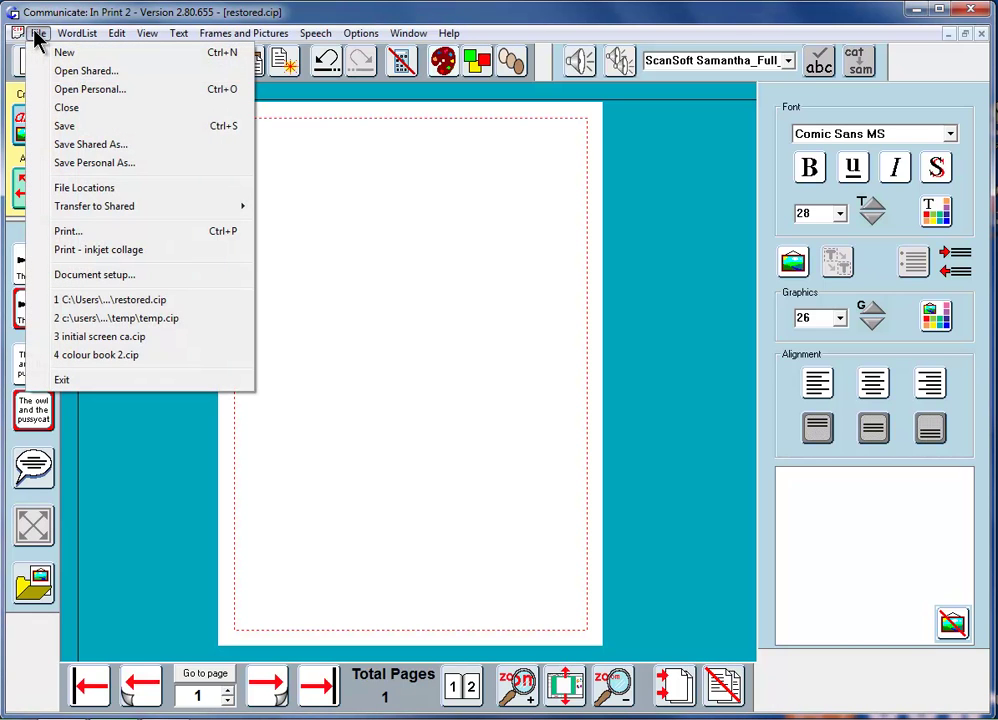
pyautogui.click(76, 278)
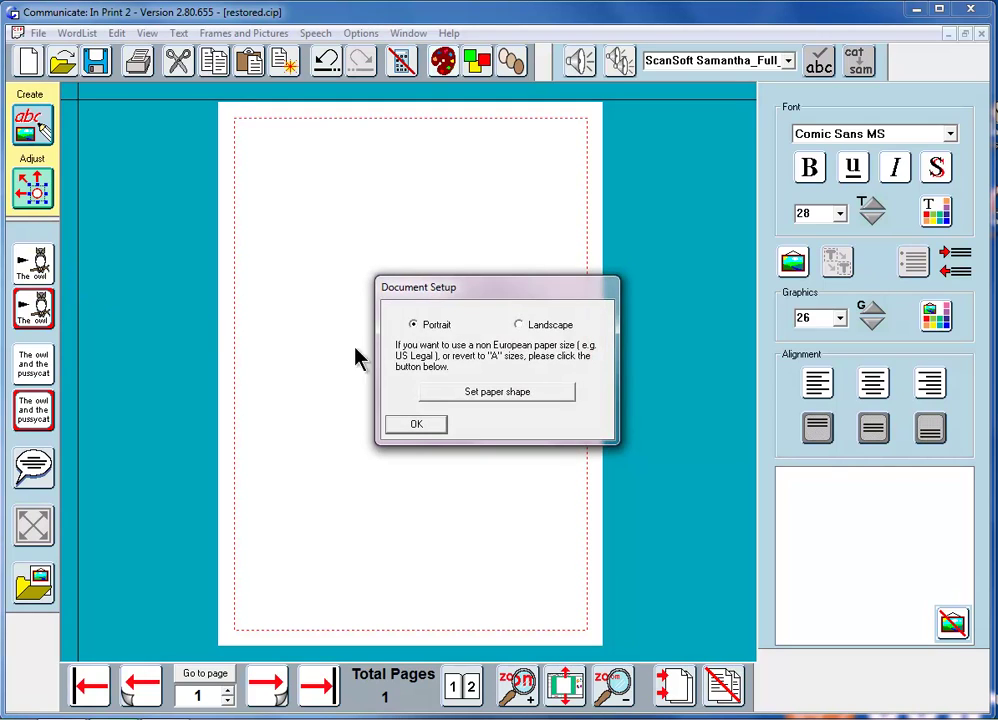
pyautogui.click(519, 325)
pyautogui.click(418, 425)
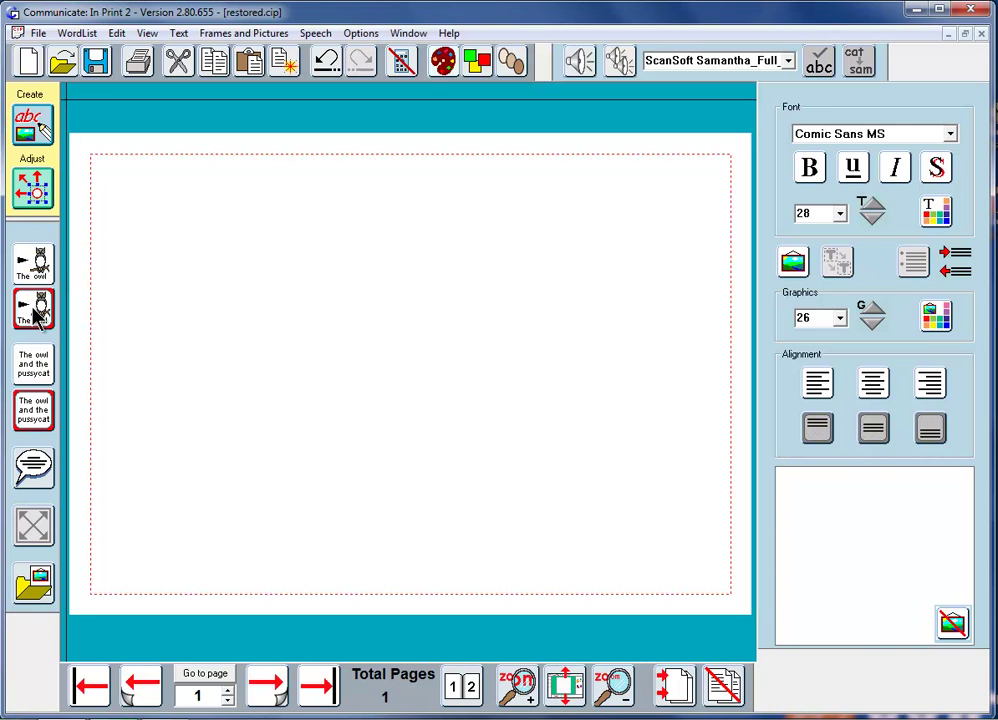
# Step: Draw a bordered frame at the page's top-left with contents centred horizontally and vertically
pyautogui.click(36, 312)
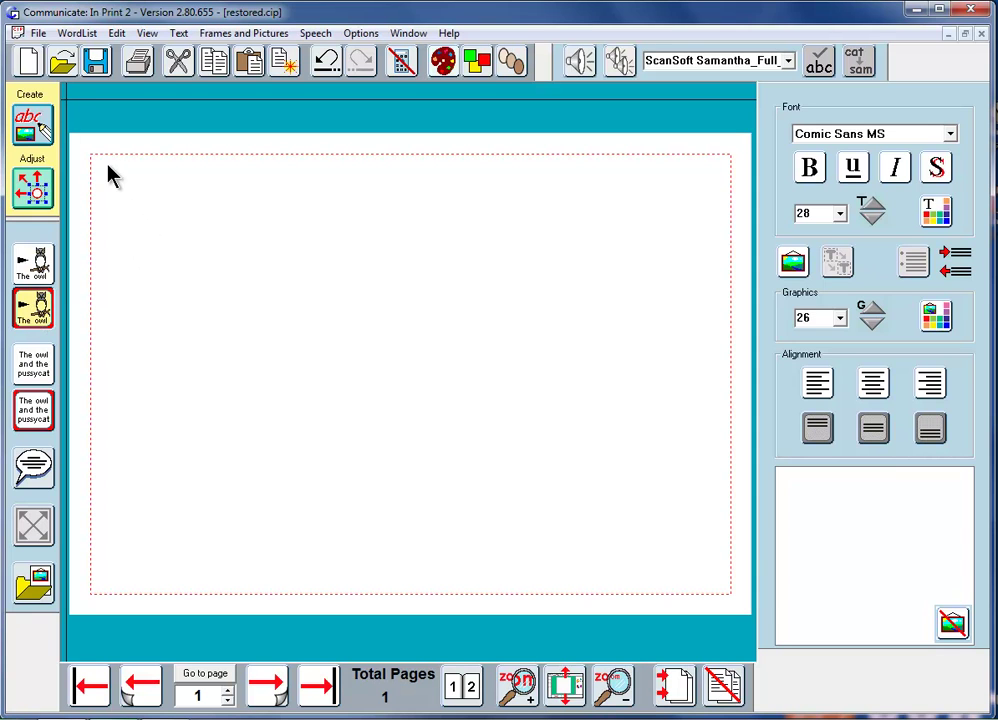
pyautogui.moveTo(103, 163); pyautogui.dragTo(214, 272)
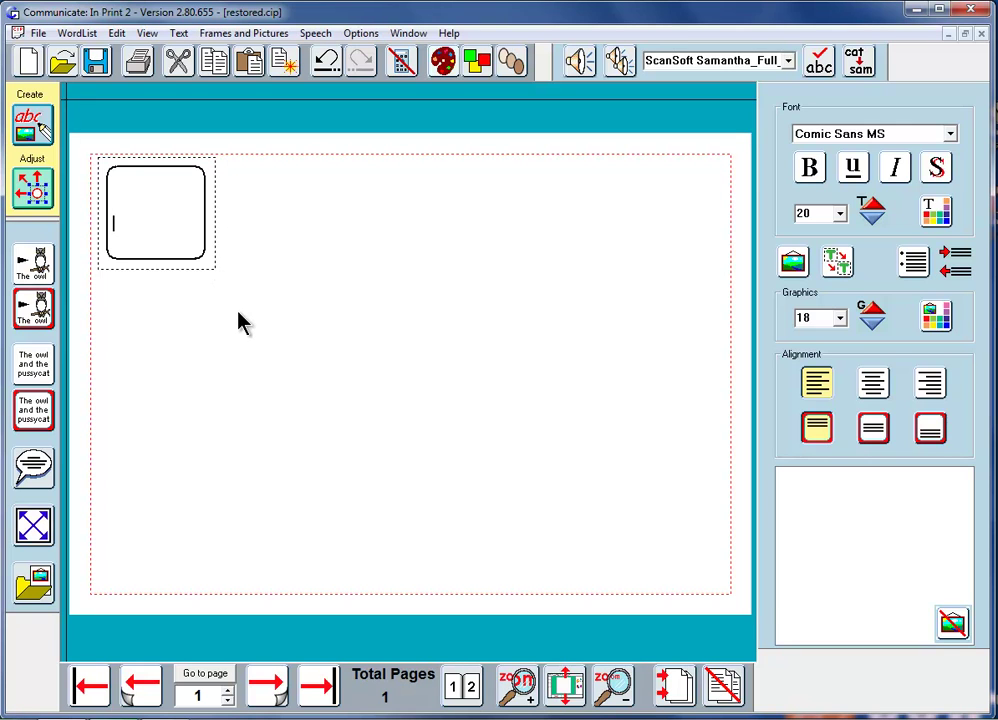
pyautogui.click(872, 383)
pyautogui.click(872, 430)
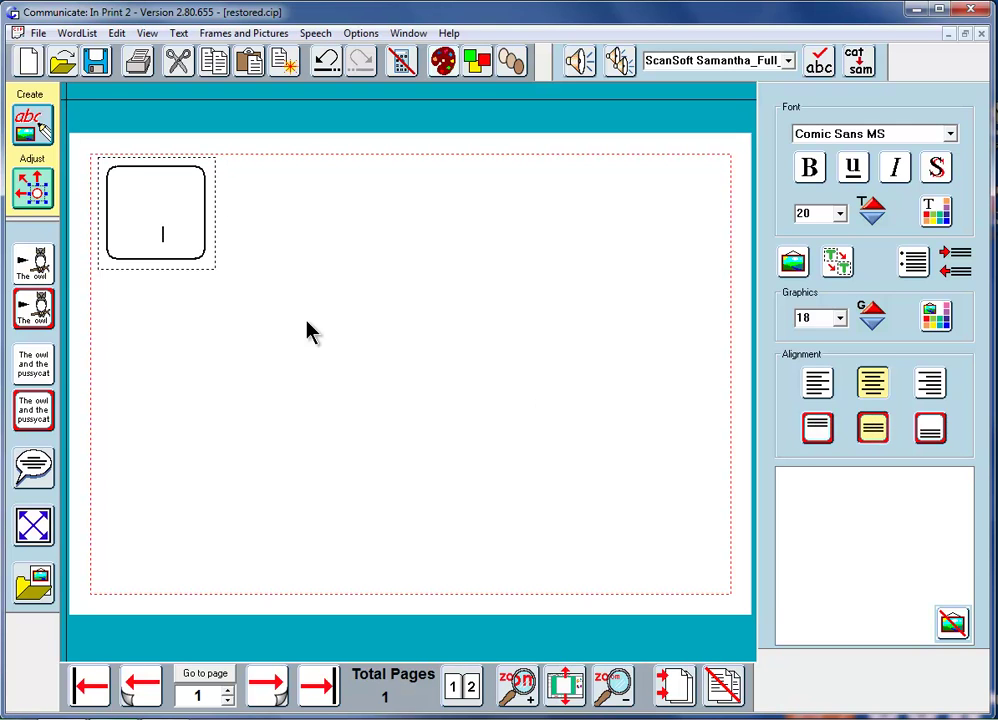
# Step: Make a 6-across by 3-down table from the frame, keeping each cell at the current size
pyautogui.click(244, 36)
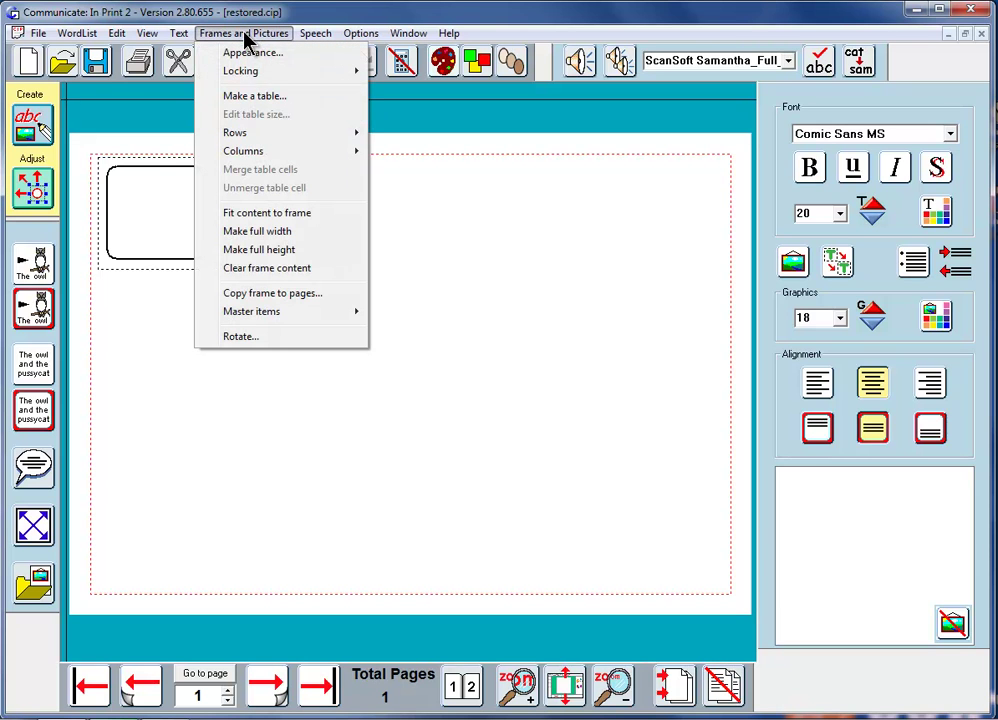
pyautogui.click(247, 96)
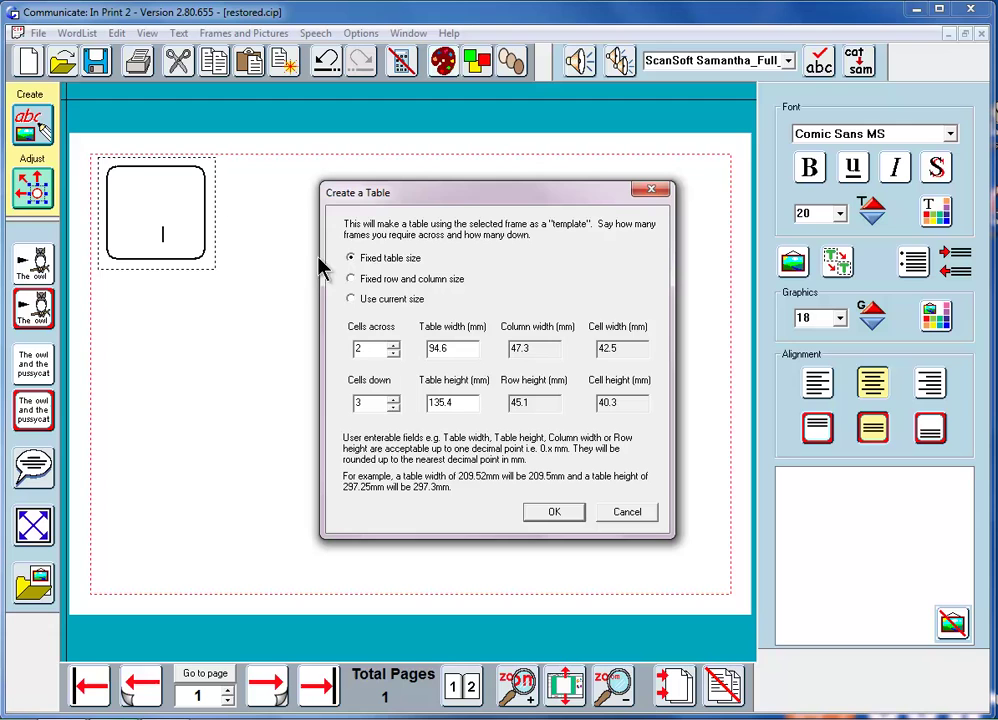
pyautogui.doubleClick(362, 349)
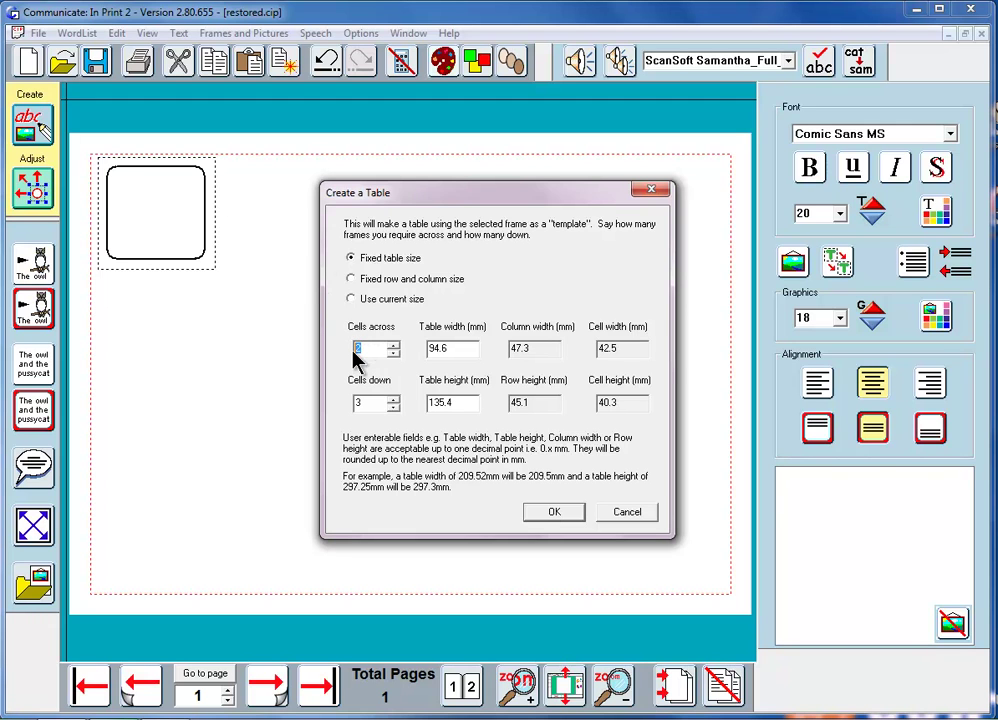
pyautogui.write('6')
pyautogui.click(352, 300)
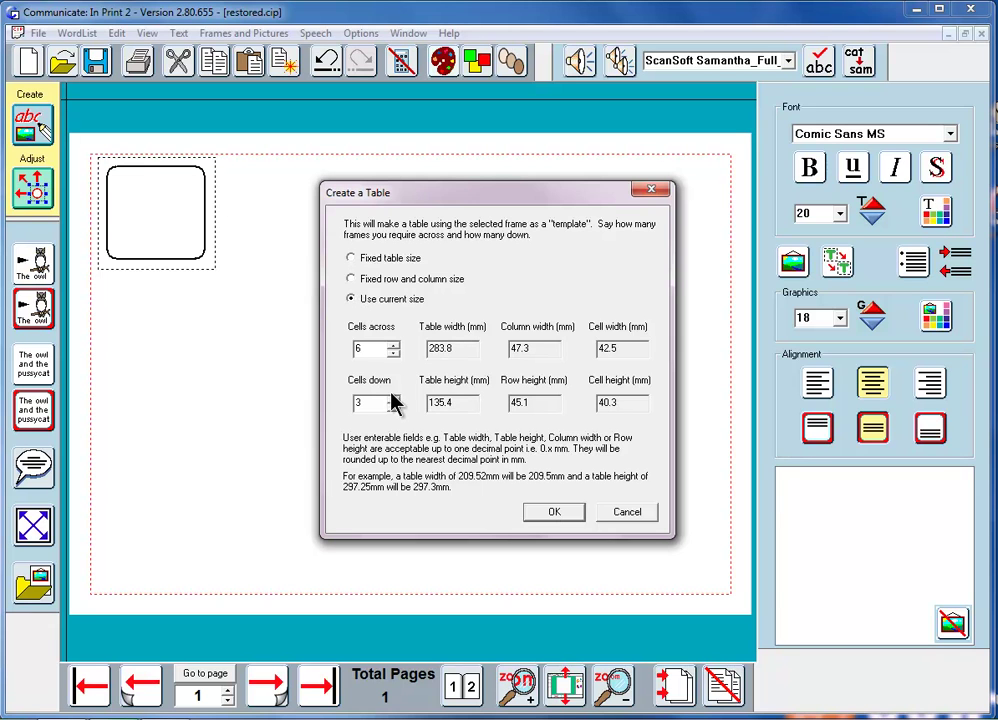
pyautogui.click(556, 514)
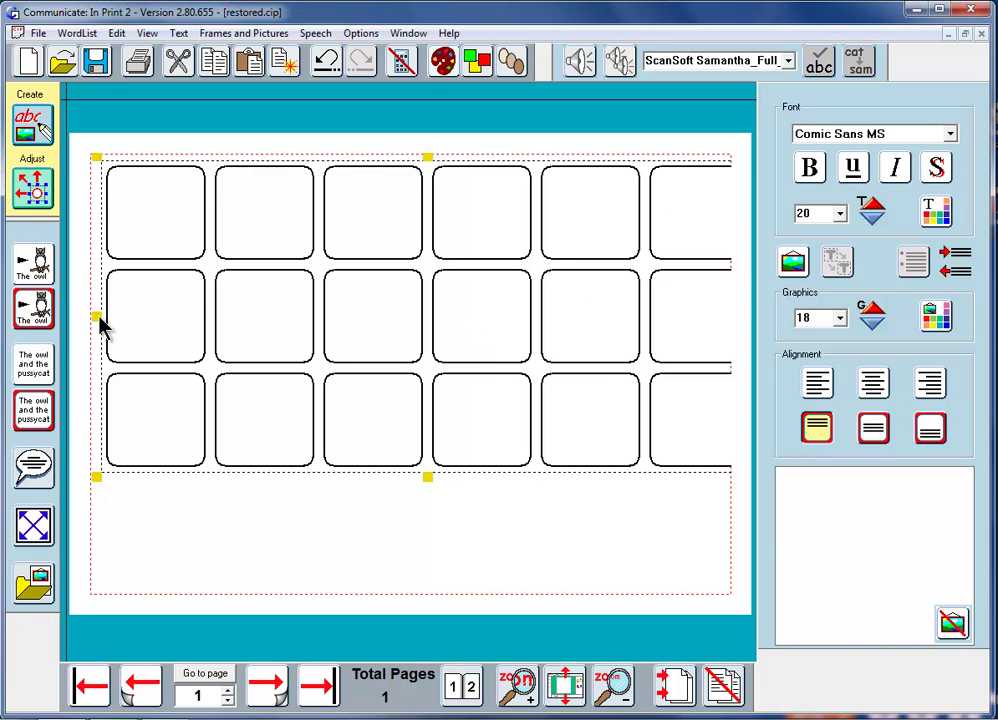
# Step: Narrow the table from its left edge and nudge it to fit inside the margins
pyautogui.moveTo(95, 316); pyautogui.dragTo(122, 316)
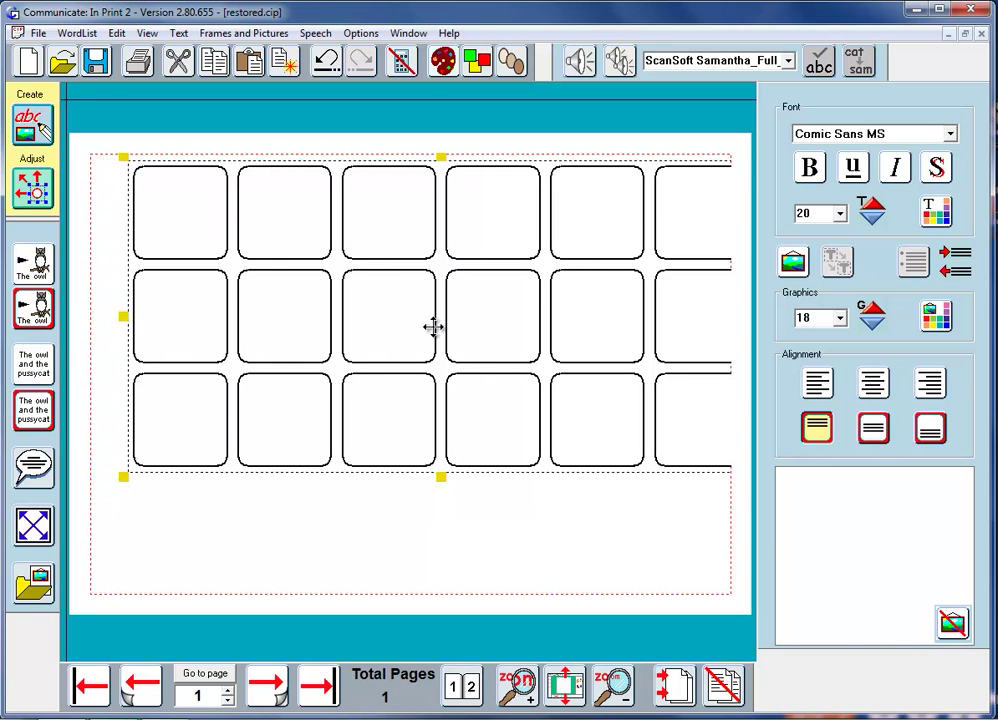
pyautogui.moveTo(397, 333); pyautogui.dragTo(395, 336)
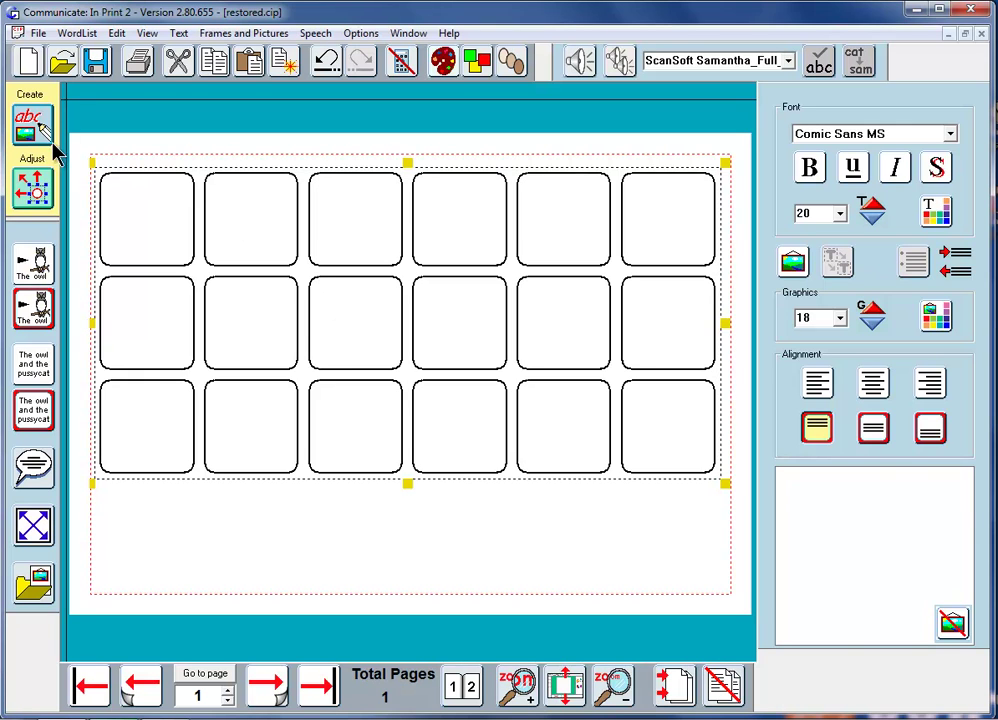
# Step: In Adjust mode, move the frame grid slightly up and right, then select a middle frame
pyautogui.click(36, 190)
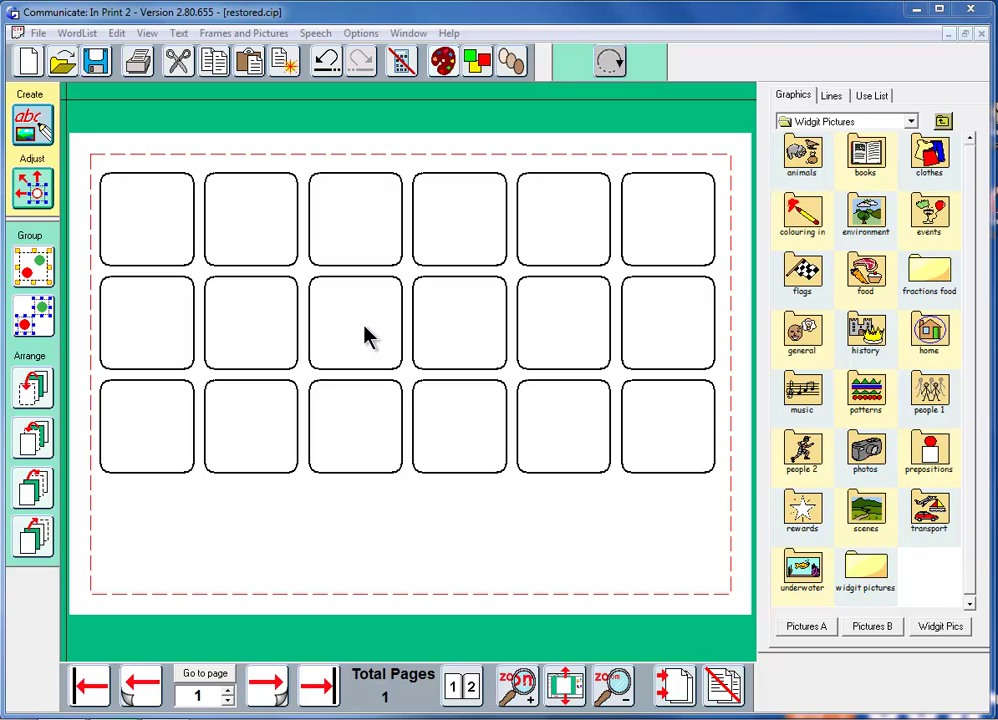
pyautogui.click(365, 335)
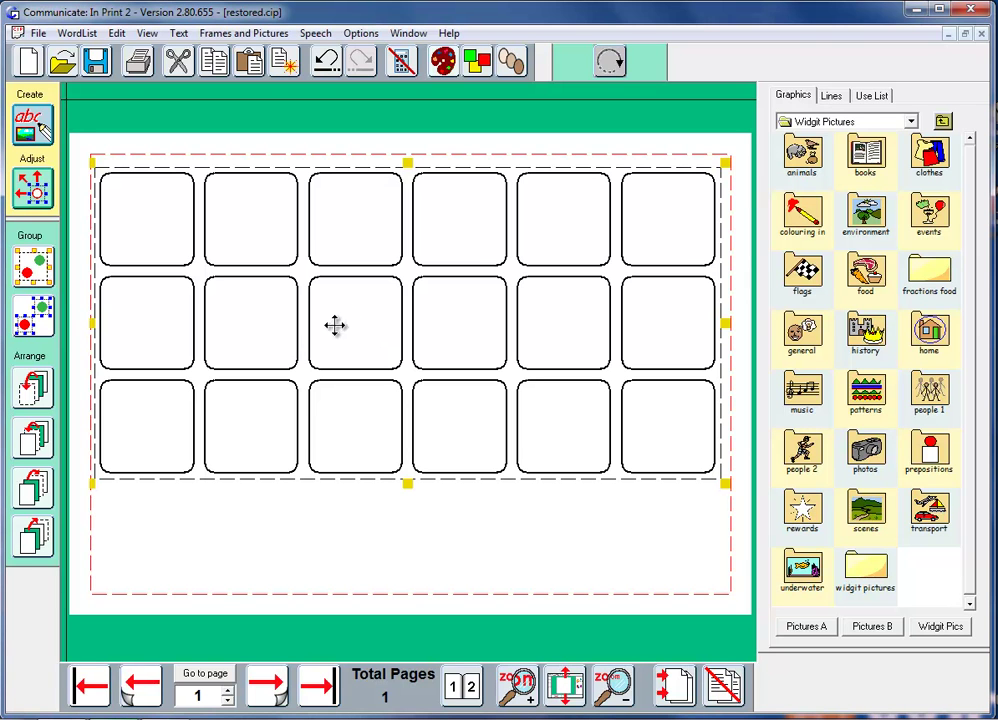
pyautogui.moveTo(374, 324); pyautogui.dragTo(375, 319)
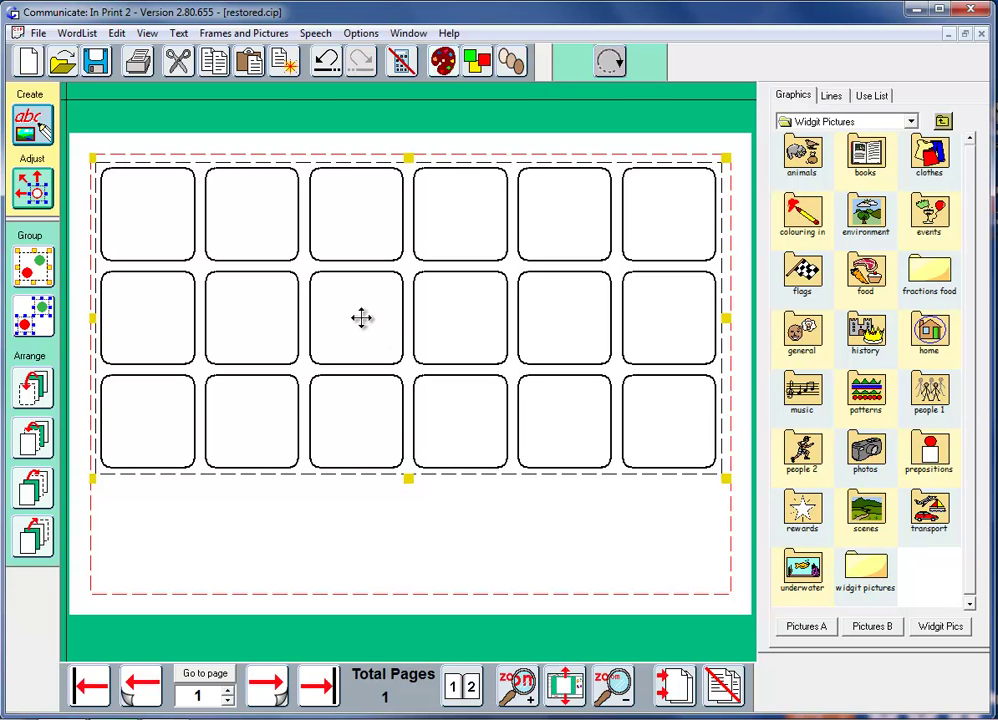
pyautogui.click(361, 317)
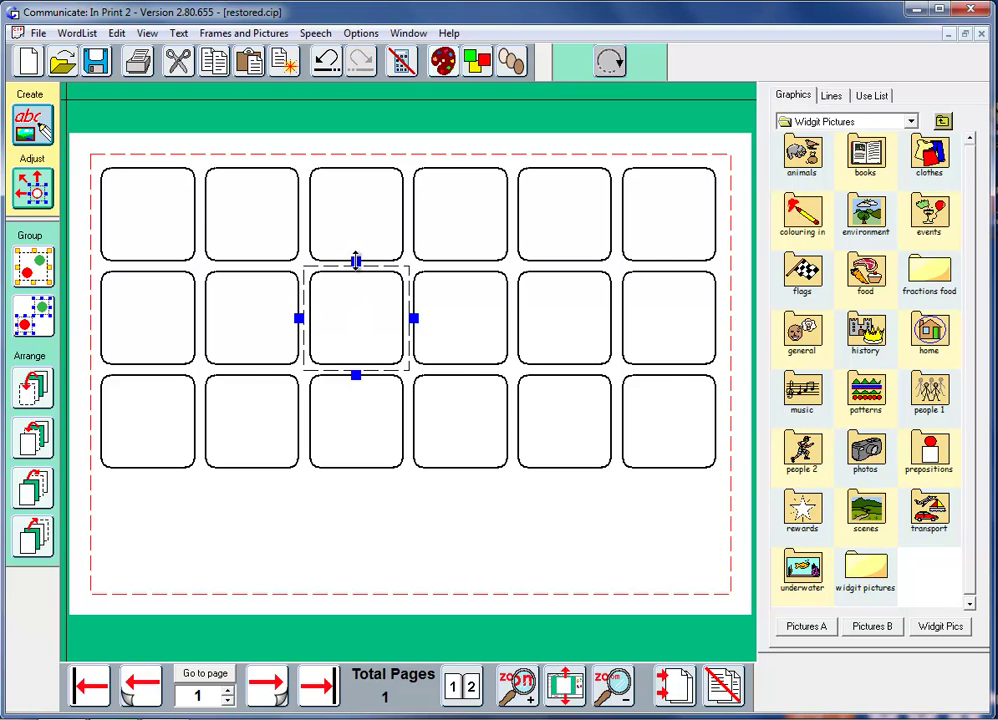
# Step: Extend the middle row's top edge upward and bottom edge downward to make it taller
pyautogui.moveTo(356, 261); pyautogui.dragTo(356, 295)
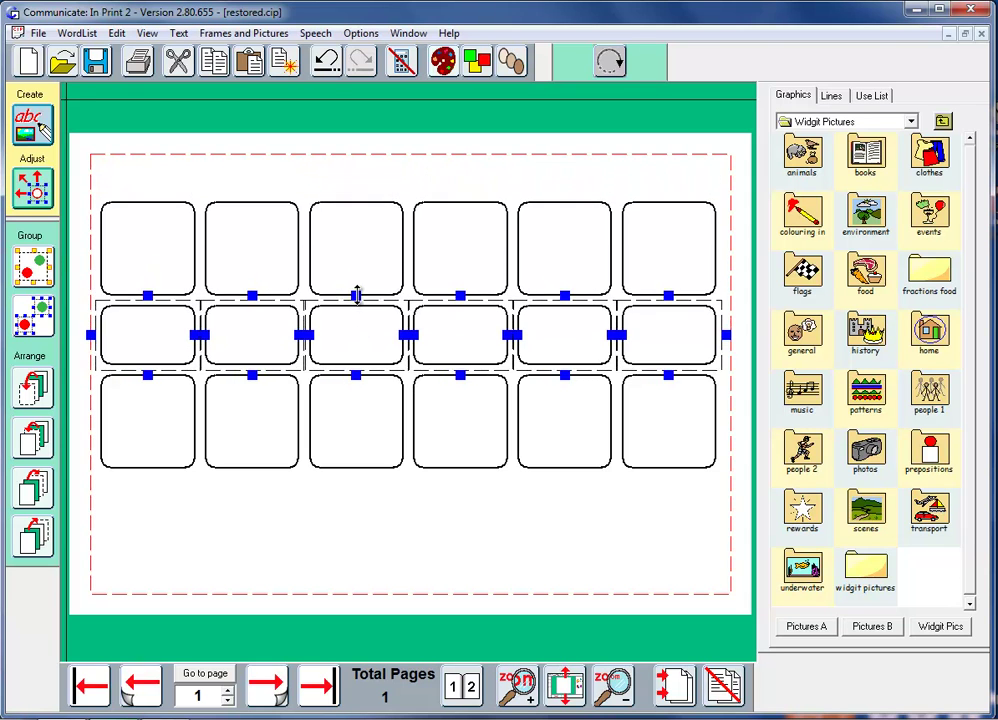
pyautogui.moveTo(356, 294)
pyautogui.mouseDown()
pyautogui.moveTo(356, 260)
pyautogui.moveTo(356, 271)
pyautogui.mouseUp()
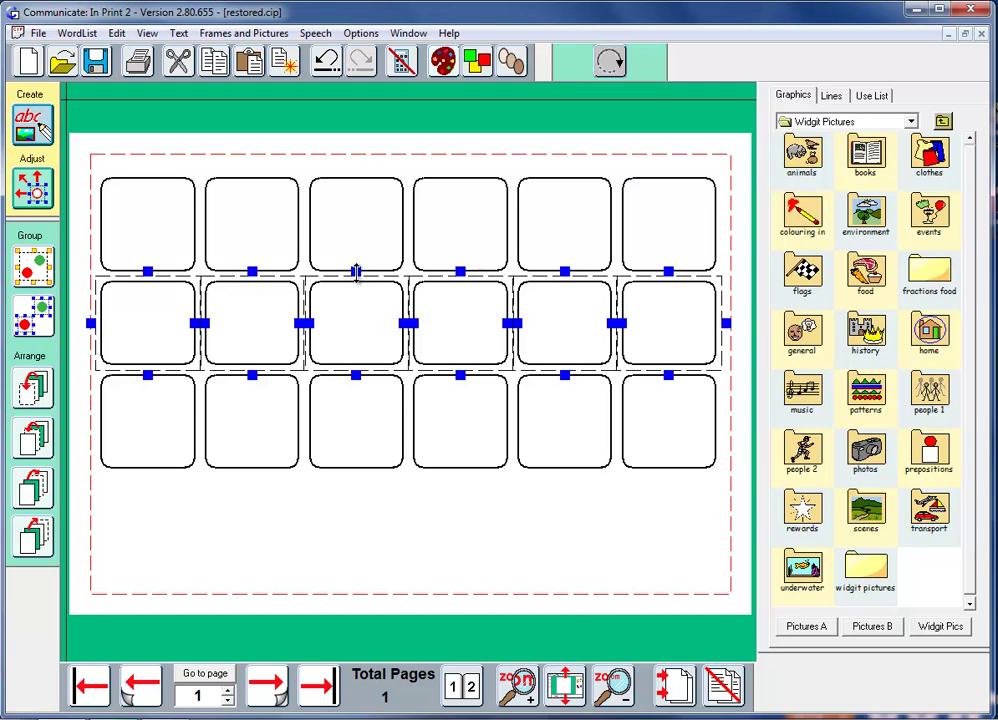
pyautogui.moveTo(356, 271); pyautogui.dragTo(356, 258)
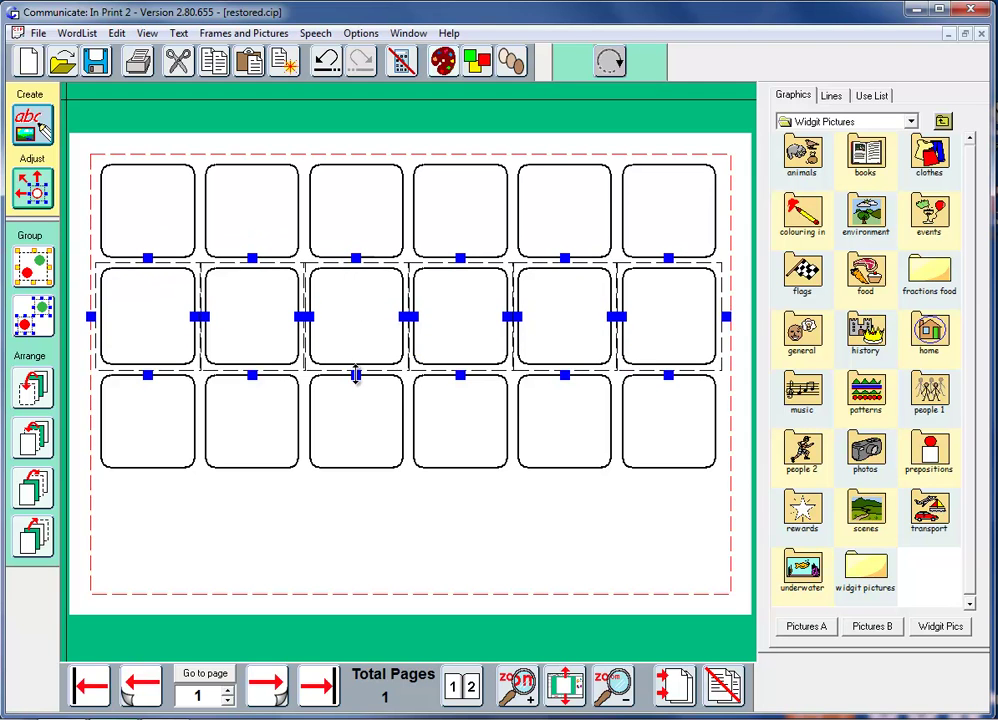
pyautogui.moveTo(356, 374); pyautogui.dragTo(356, 424)
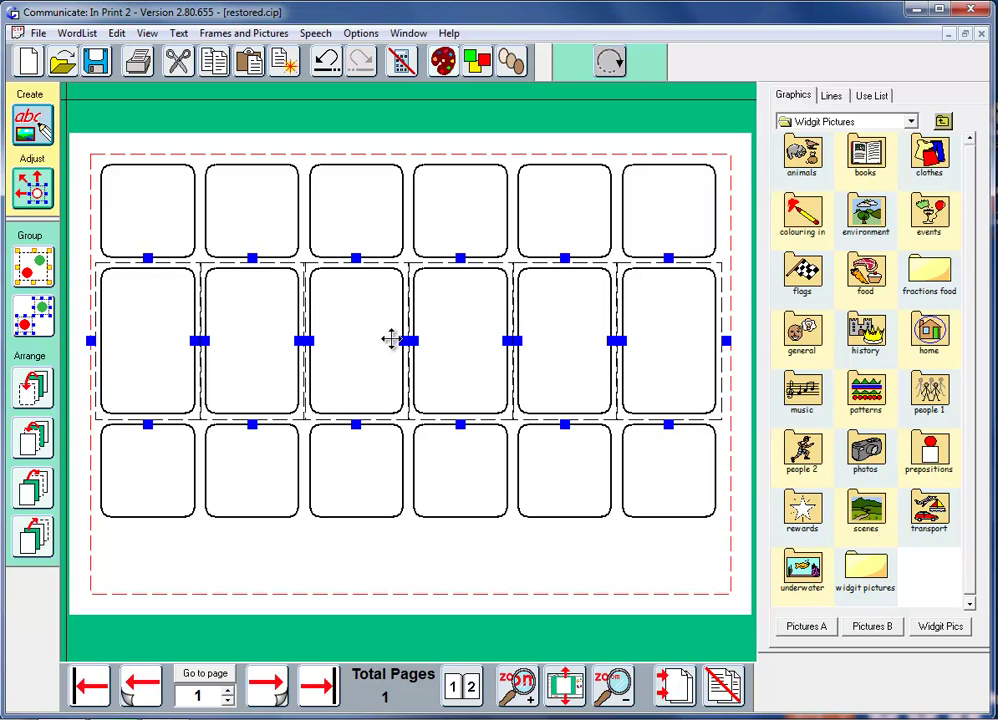
pyautogui.click(454, 307)
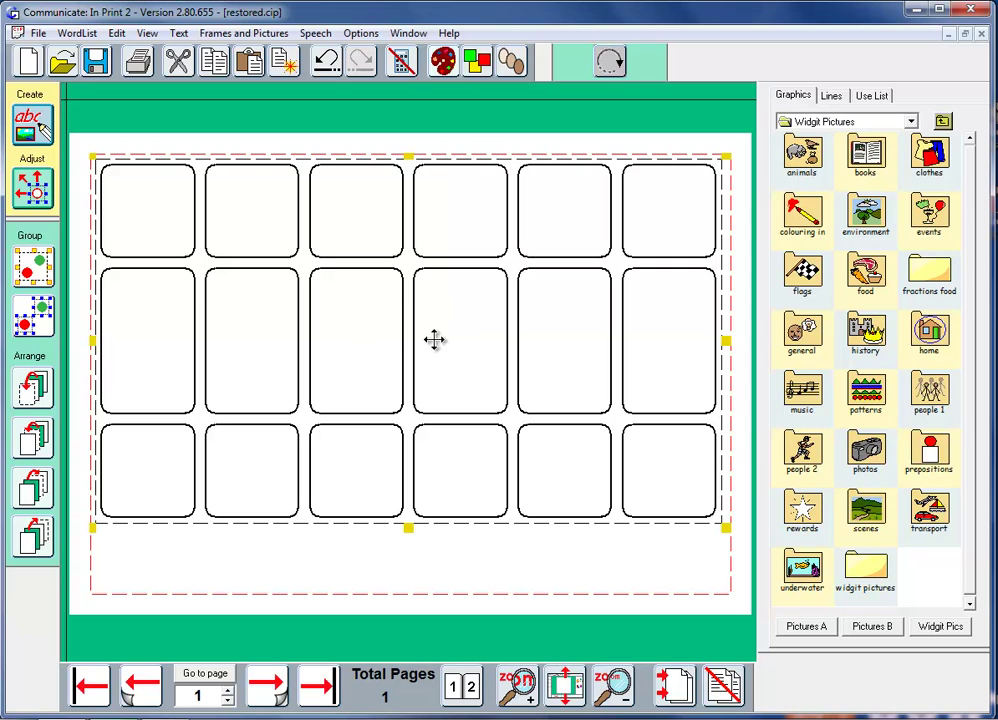
# Step: Drag the fourth column's right edge rightwards twice to widen it
pyautogui.click(461, 347)
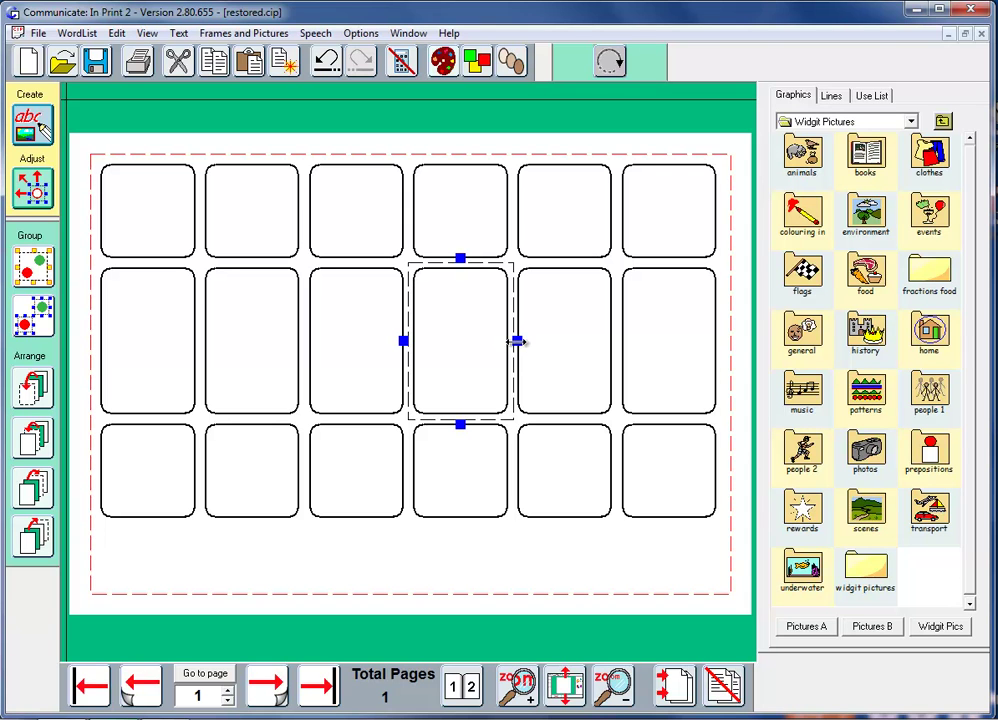
pyautogui.moveTo(517, 342)
pyautogui.mouseDown()
pyautogui.moveTo(579, 341)
pyautogui.moveTo(458, 347)
pyautogui.moveTo(523, 345)
pyautogui.mouseUp()
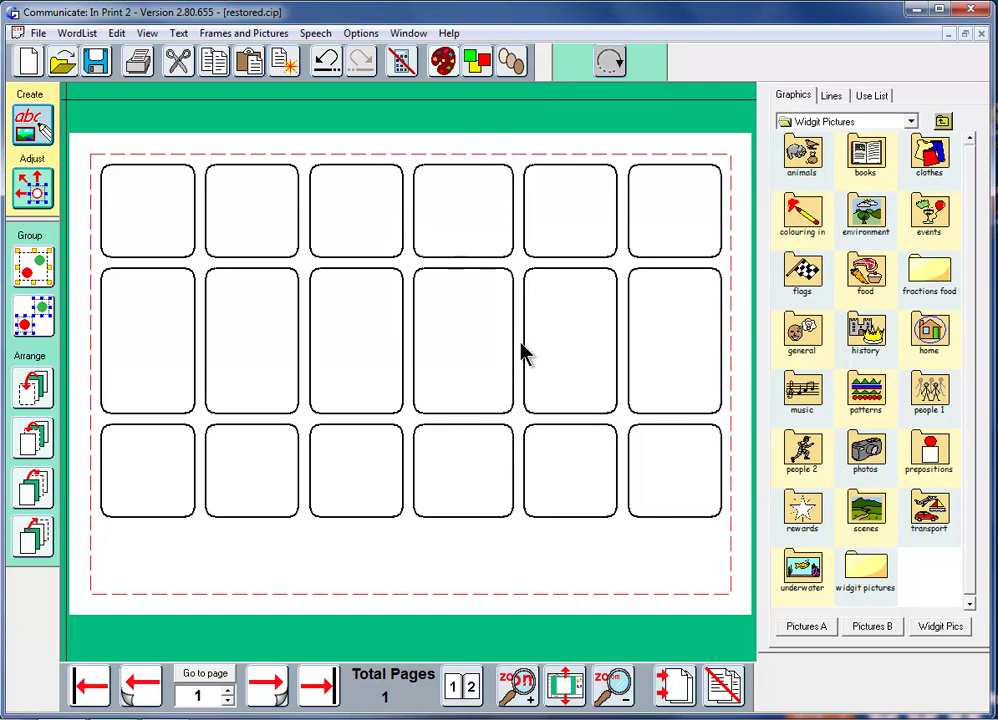
pyautogui.moveTo(521, 341)
pyautogui.mouseDown()
pyautogui.moveTo(560, 341)
pyautogui.moveTo(506, 341)
pyautogui.moveTo(527, 342)
pyautogui.mouseUp()
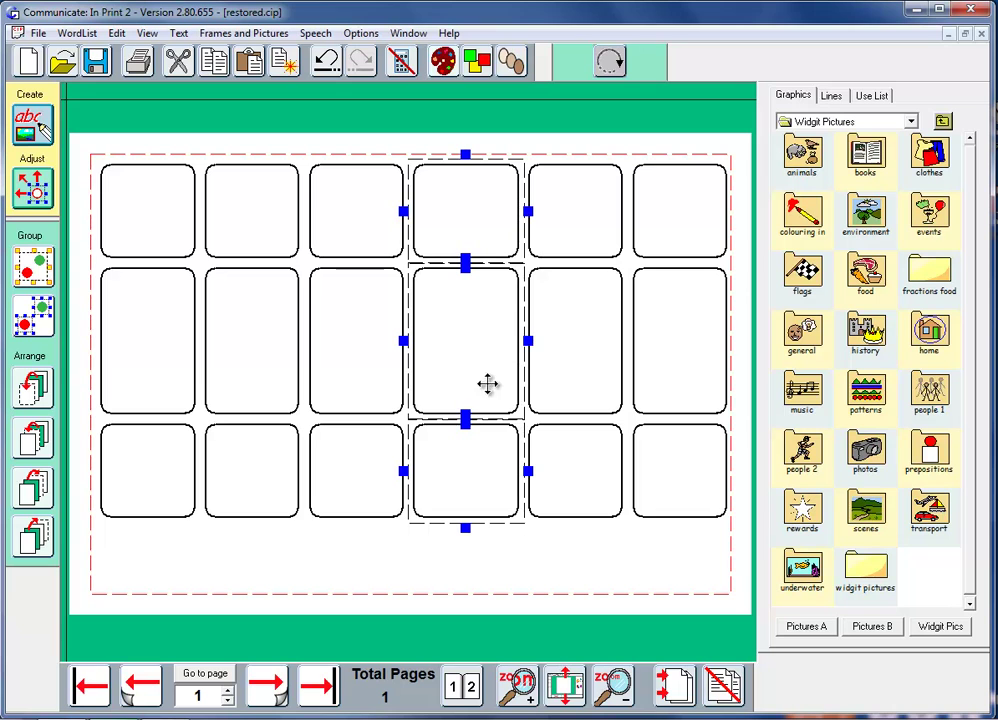
pyautogui.click(363, 385)
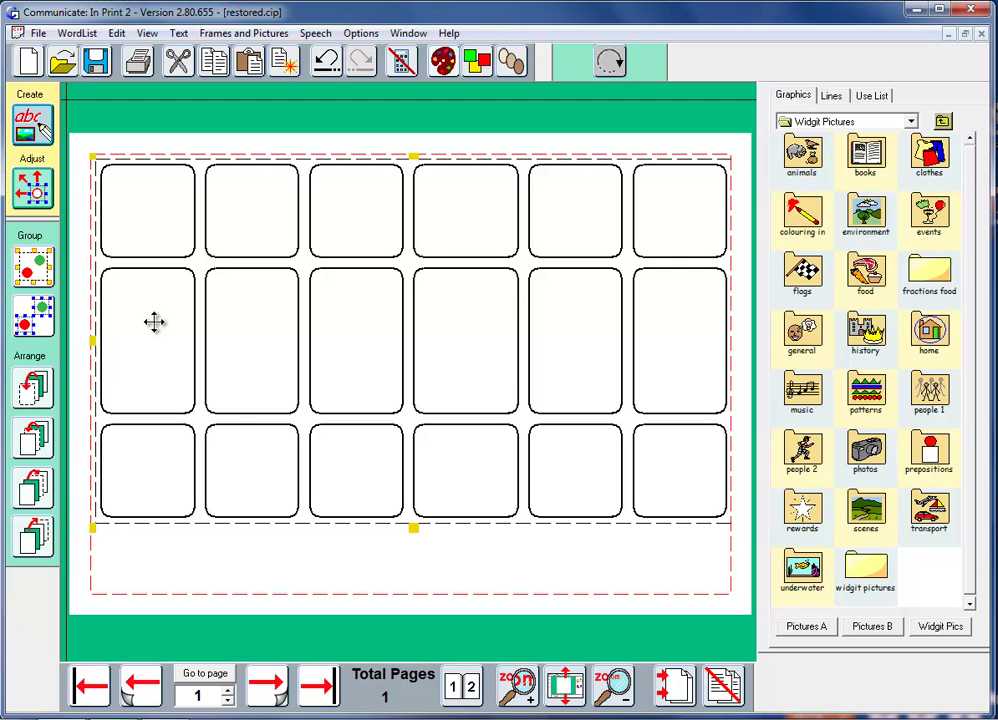
# Step: Lower the middle row's top edge slightly and make the third column narrower
pyautogui.click(359, 330)
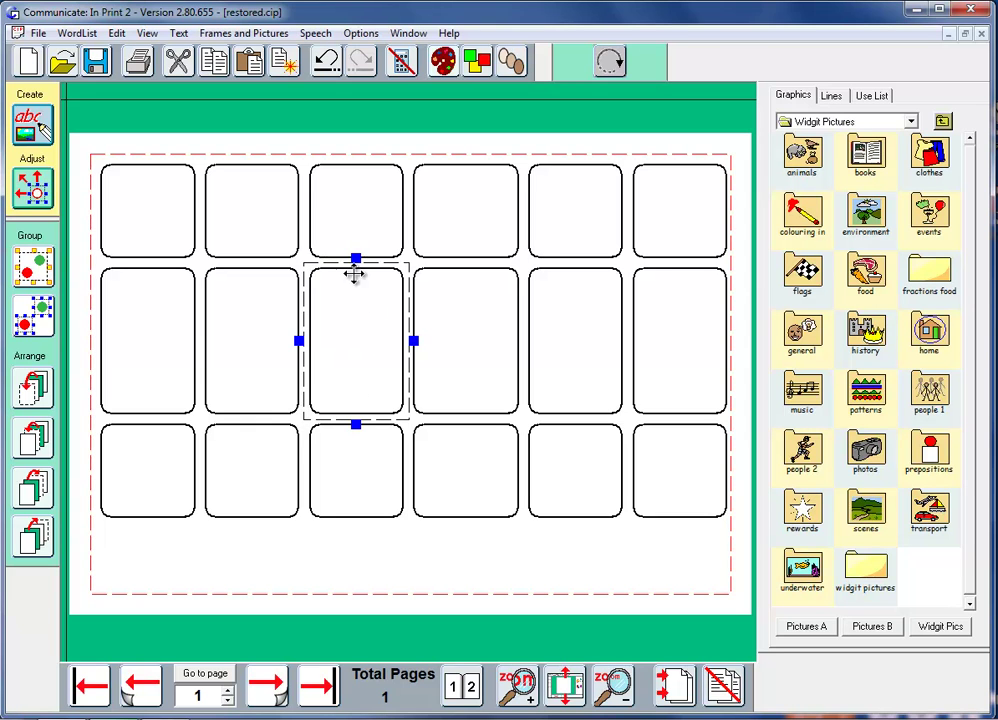
pyautogui.moveTo(356, 258)
pyautogui.mouseDown()
pyautogui.moveTo(358, 303)
pyautogui.moveTo(355, 262)
pyautogui.moveTo(356, 277)
pyautogui.mouseUp()
pyautogui.click(360, 370)
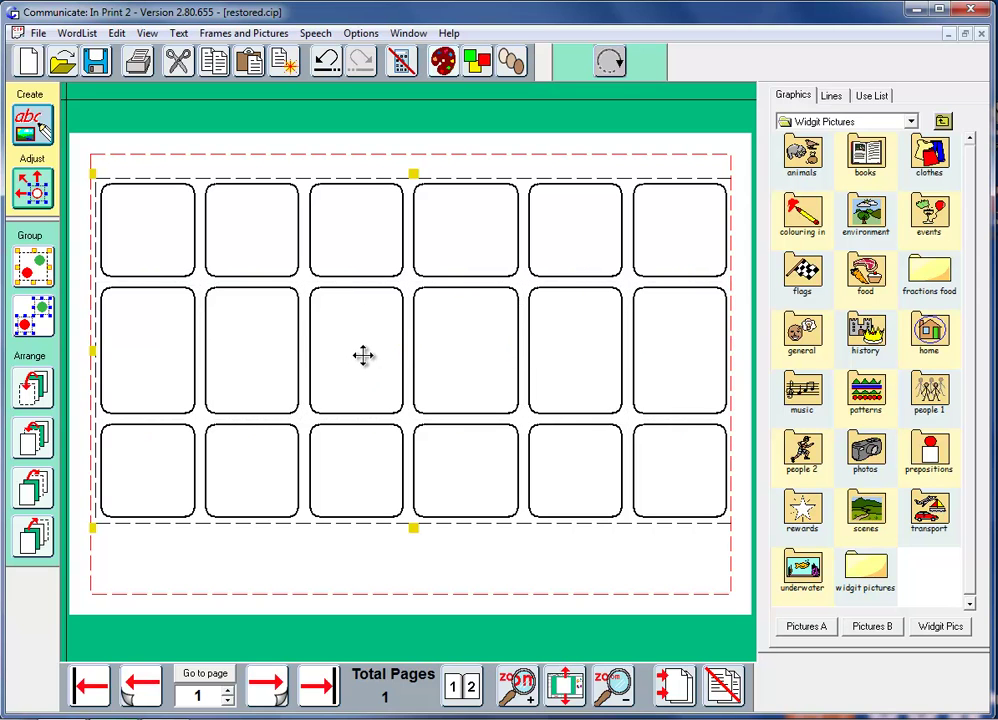
pyautogui.click(363, 355)
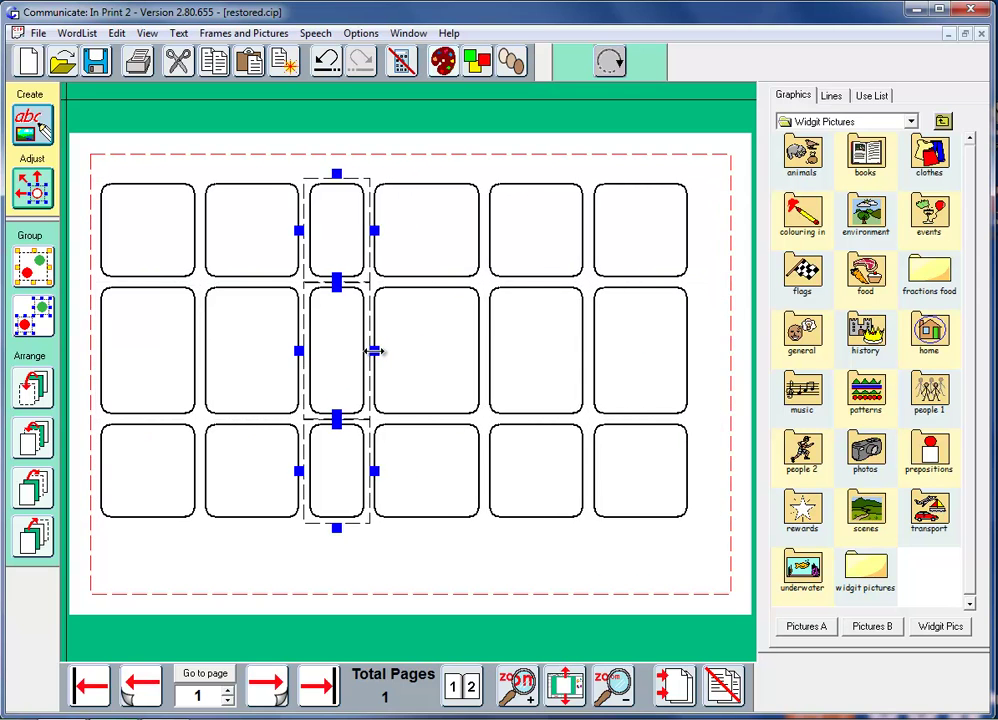